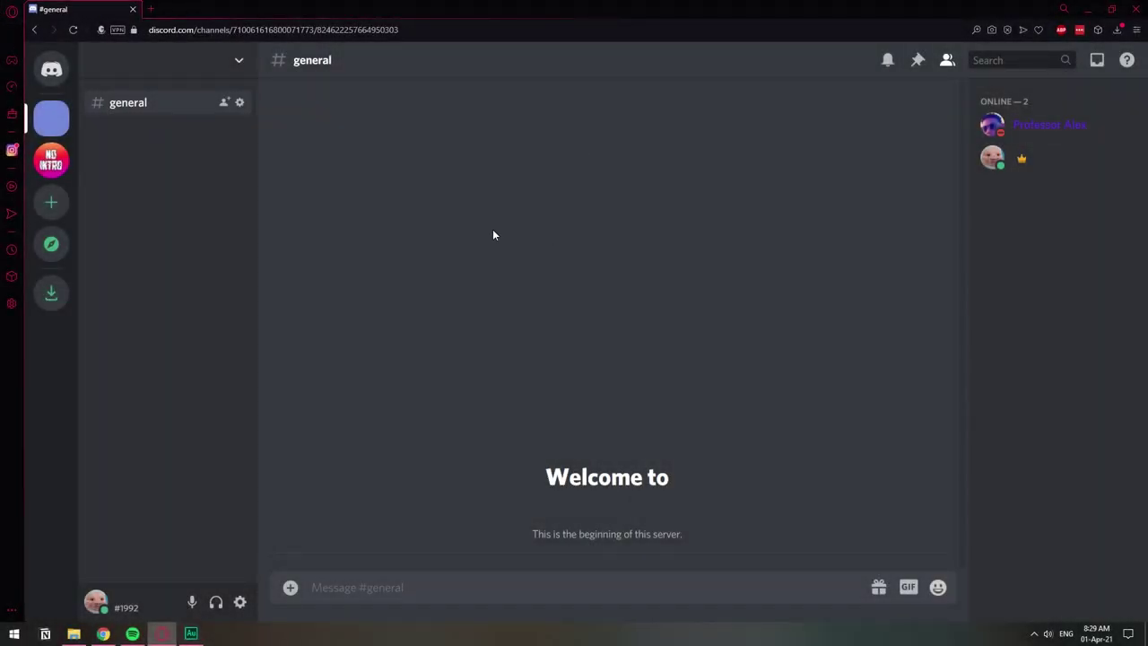
right_click(185, 199)
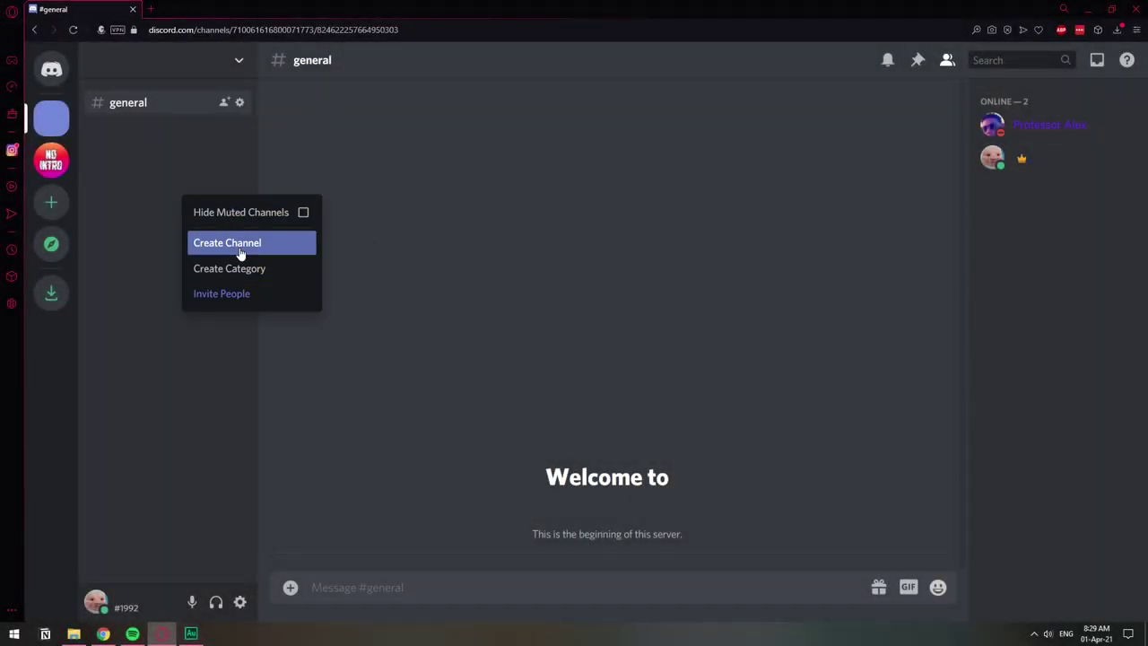
left_click(240, 254)
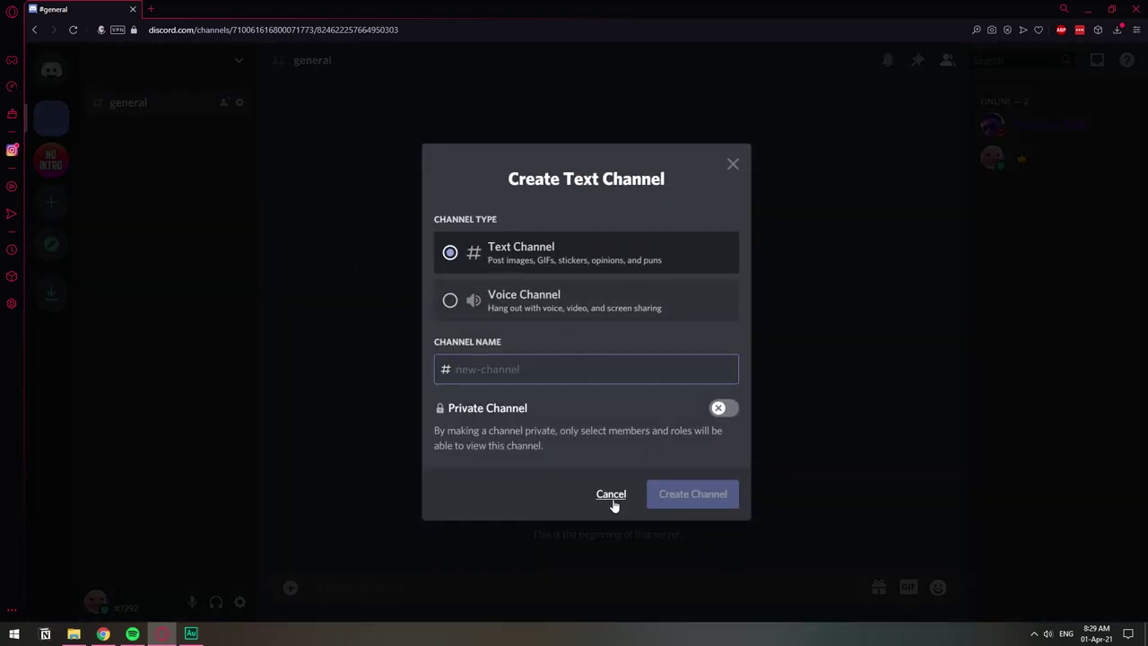
left_click(612, 501)
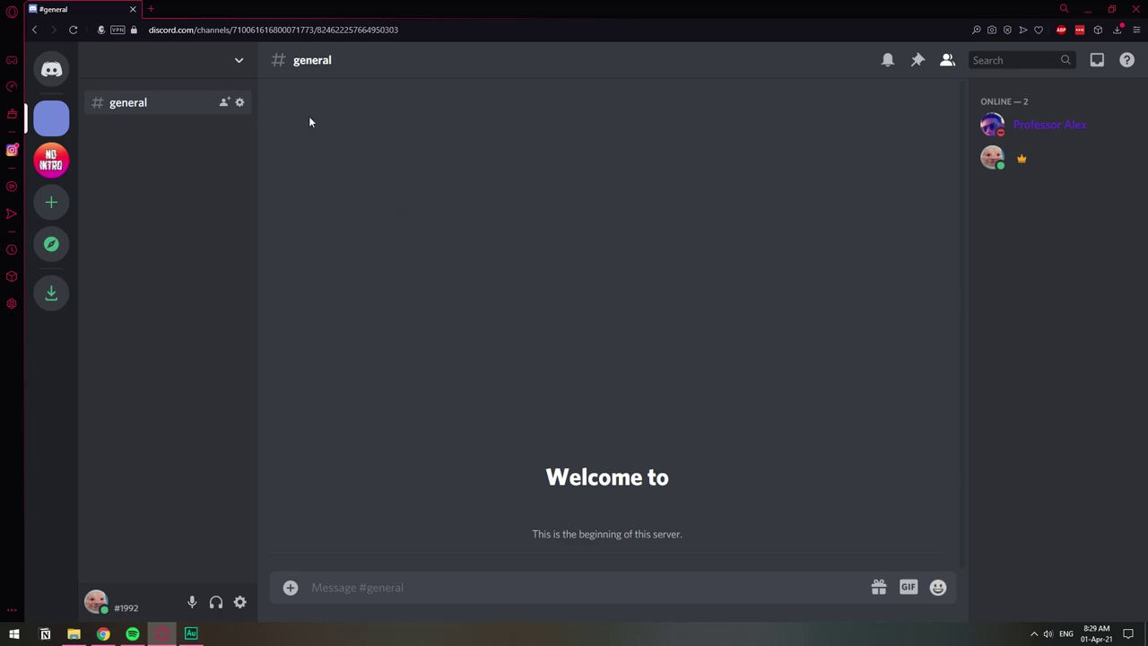
- Enable Community for the server, letting Discord create the rules and community updates channels, agree to the guidelines and leave the server settings
left_click(240, 65)
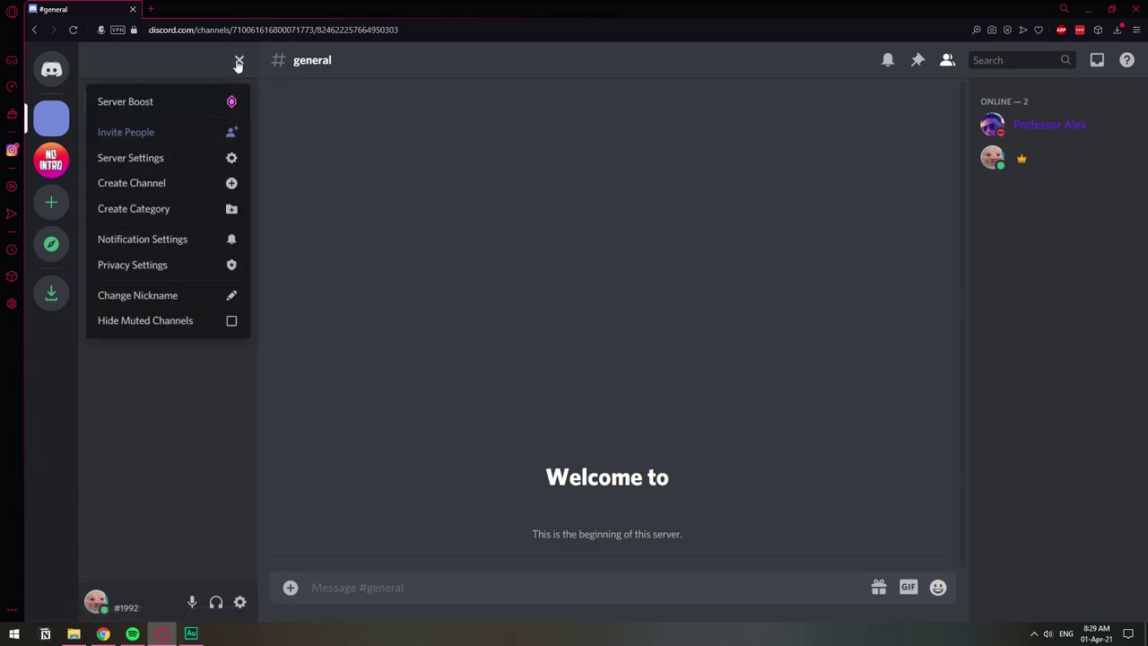
left_click(184, 156)
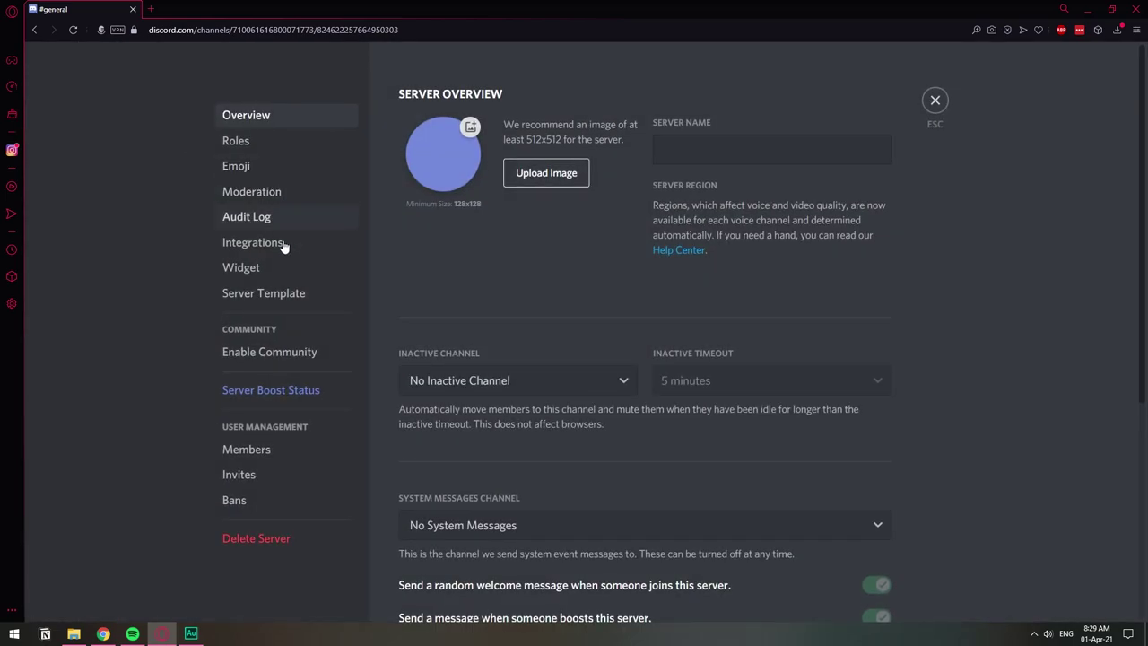
left_click(296, 351)
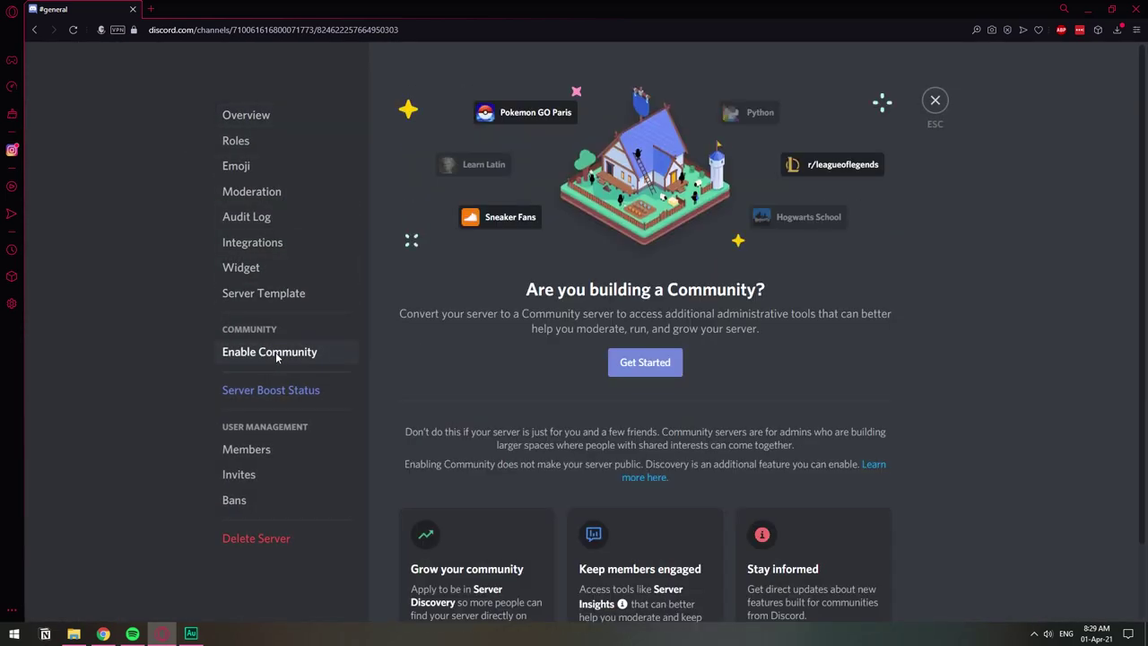
left_click(645, 363)
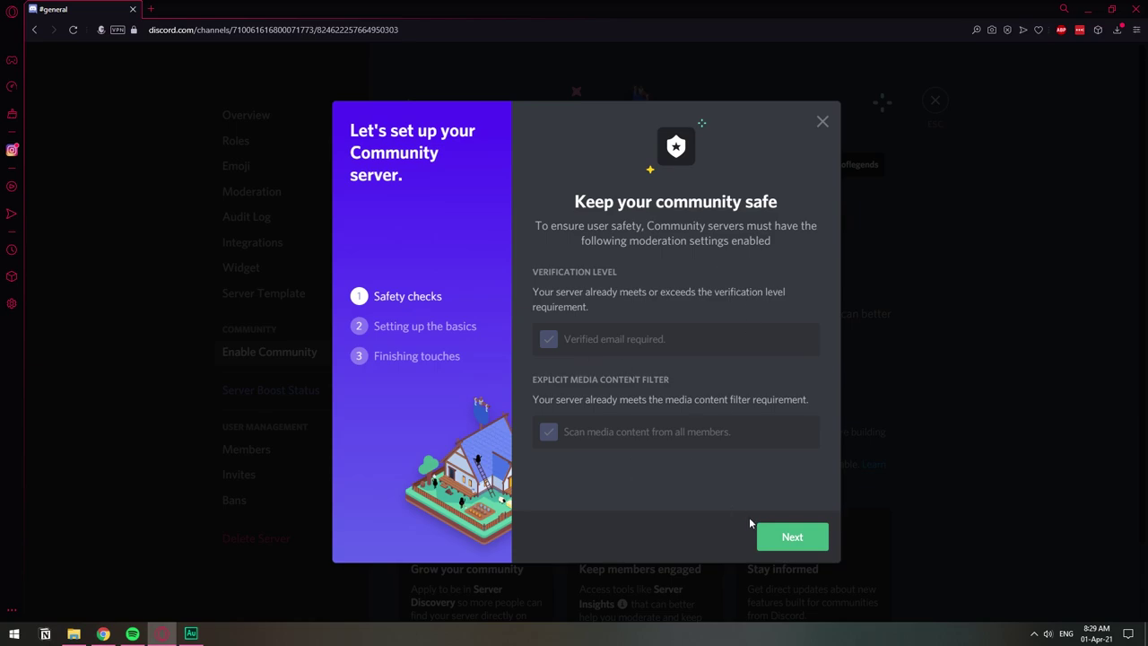
left_click(790, 535)
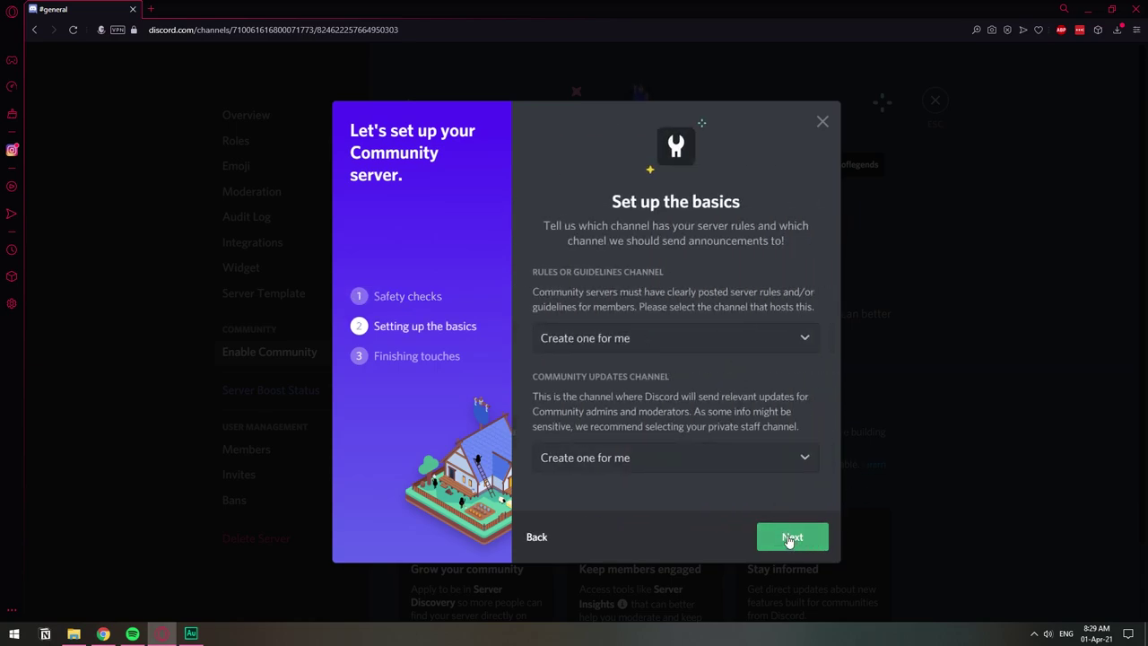
left_click(790, 538)
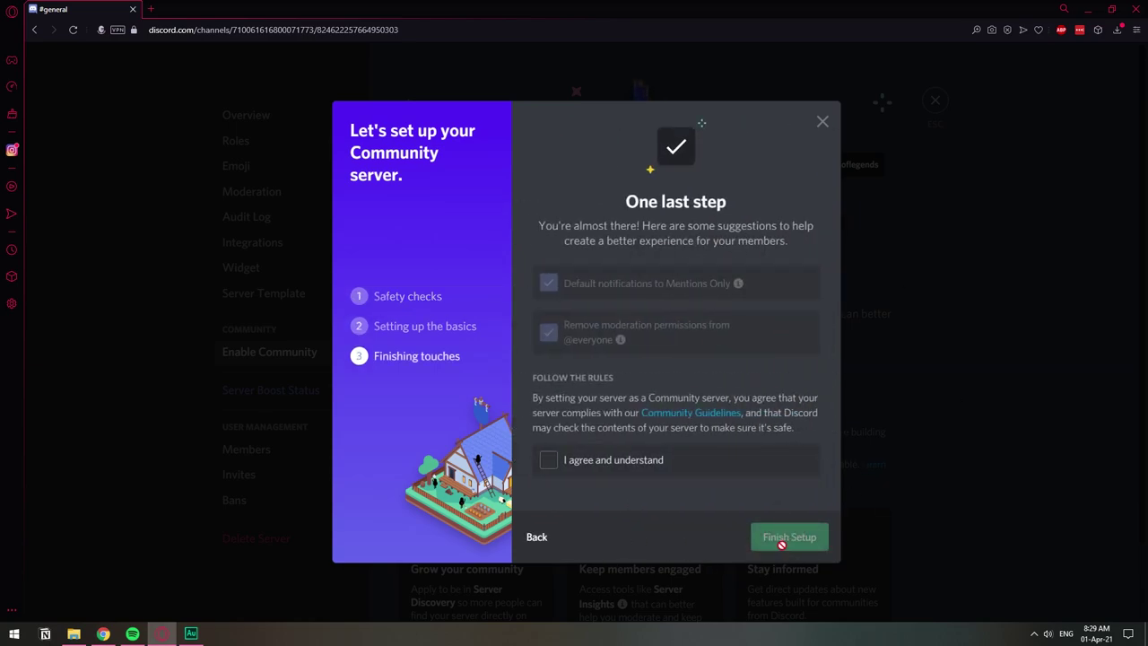
left_click(637, 461)
left_click(789, 536)
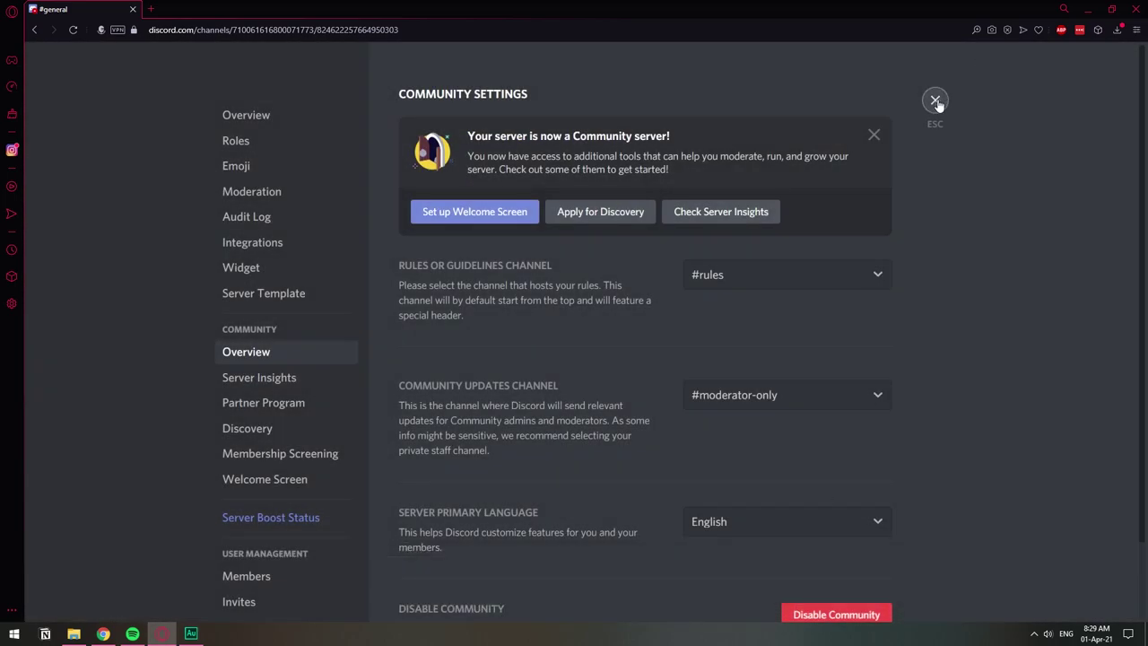
left_click(936, 101)
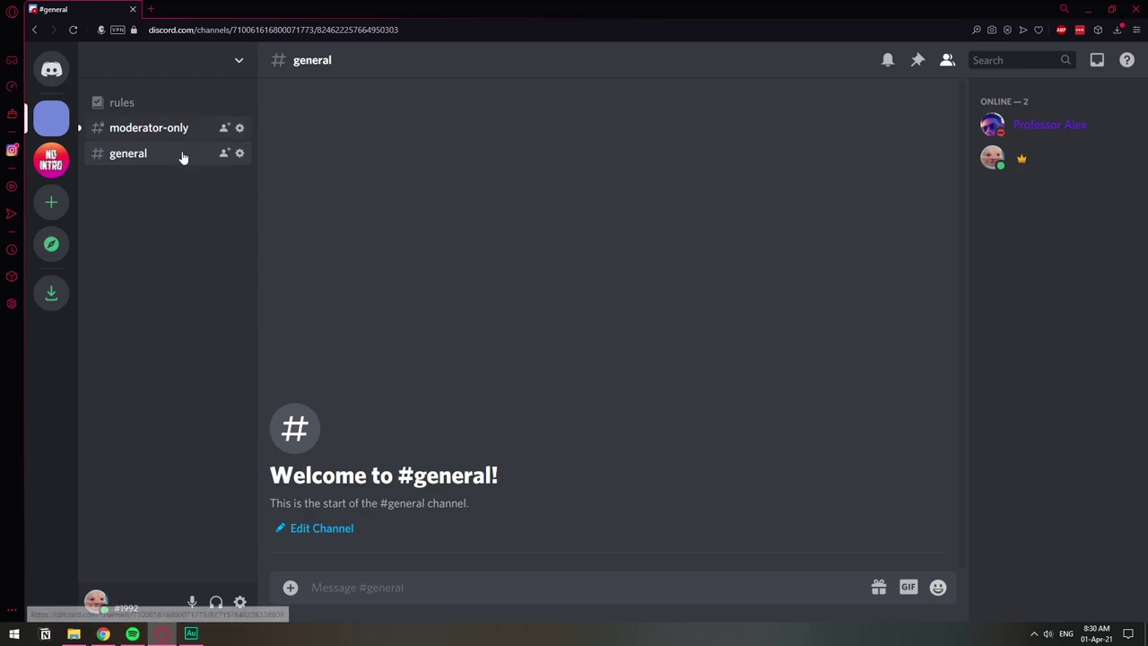
- Start creating a Stage Channel named "The invisibla pordast" and proceed to its moderator selection
right_click(188, 266)
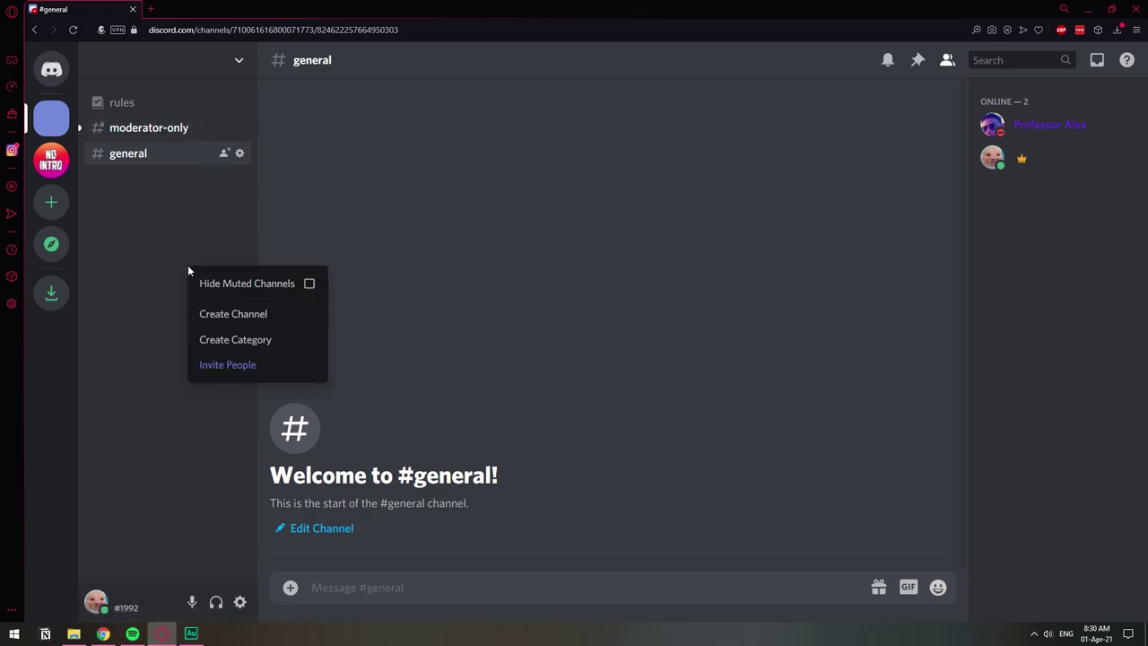
left_click(248, 314)
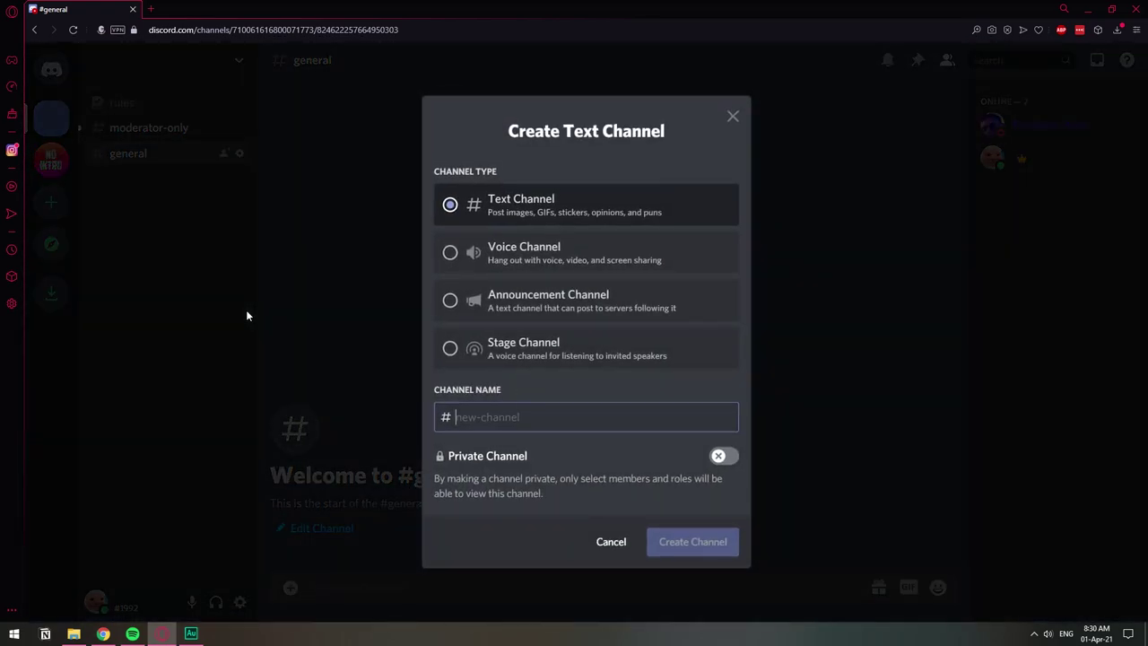
left_click(460, 353)
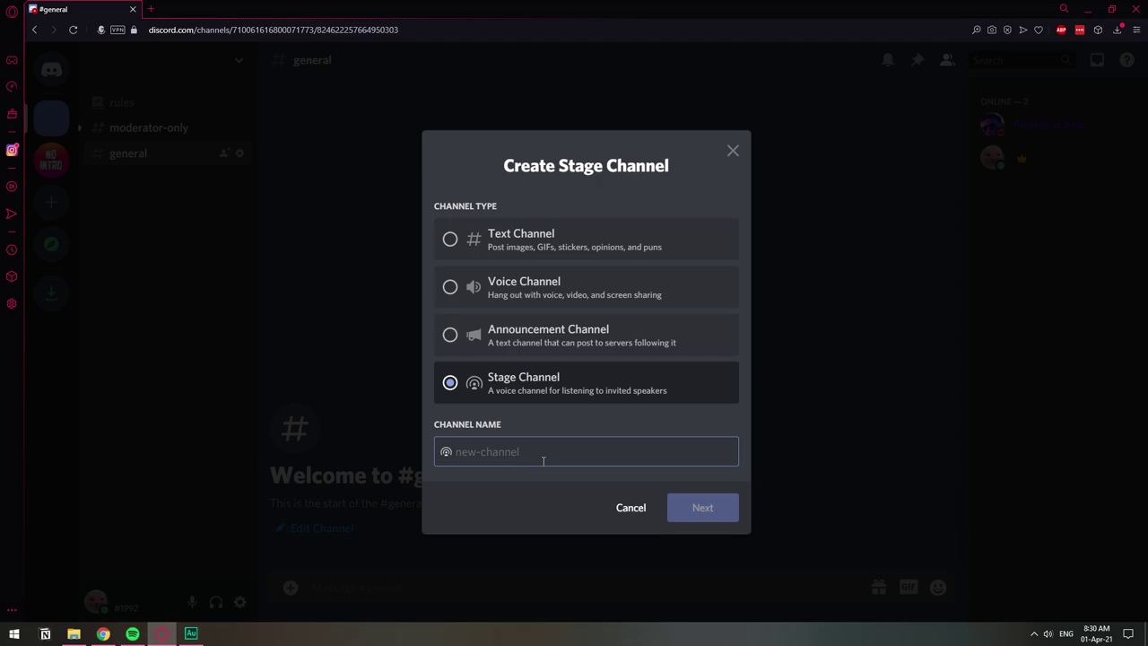
type("T")
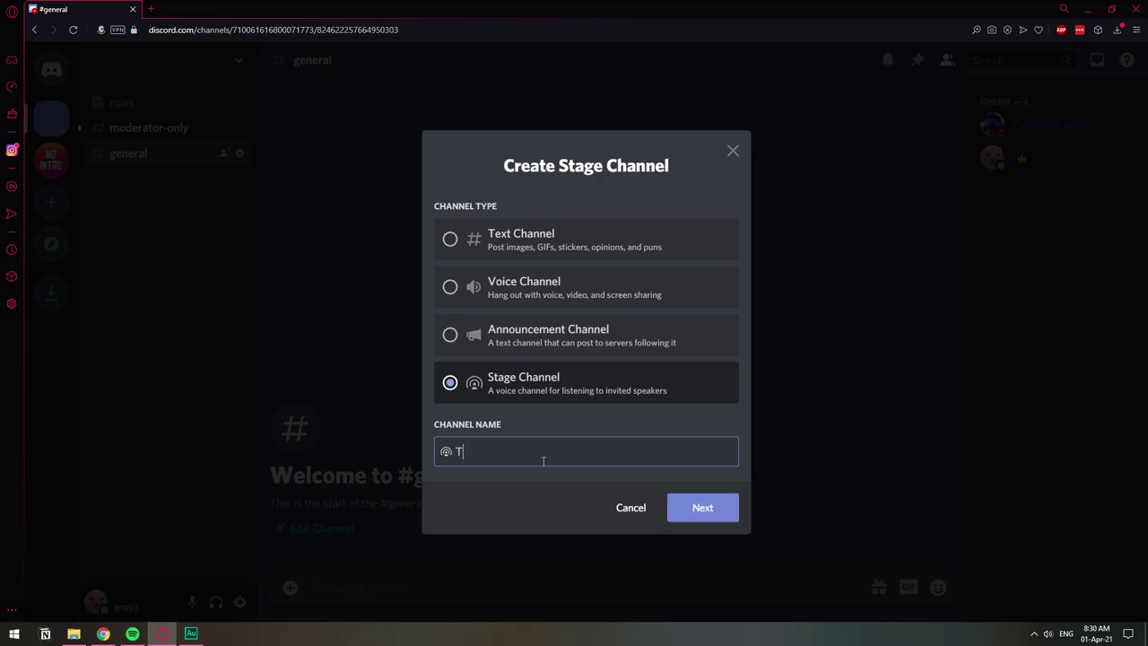
type("he invisibla pordast")
left_click(698, 508)
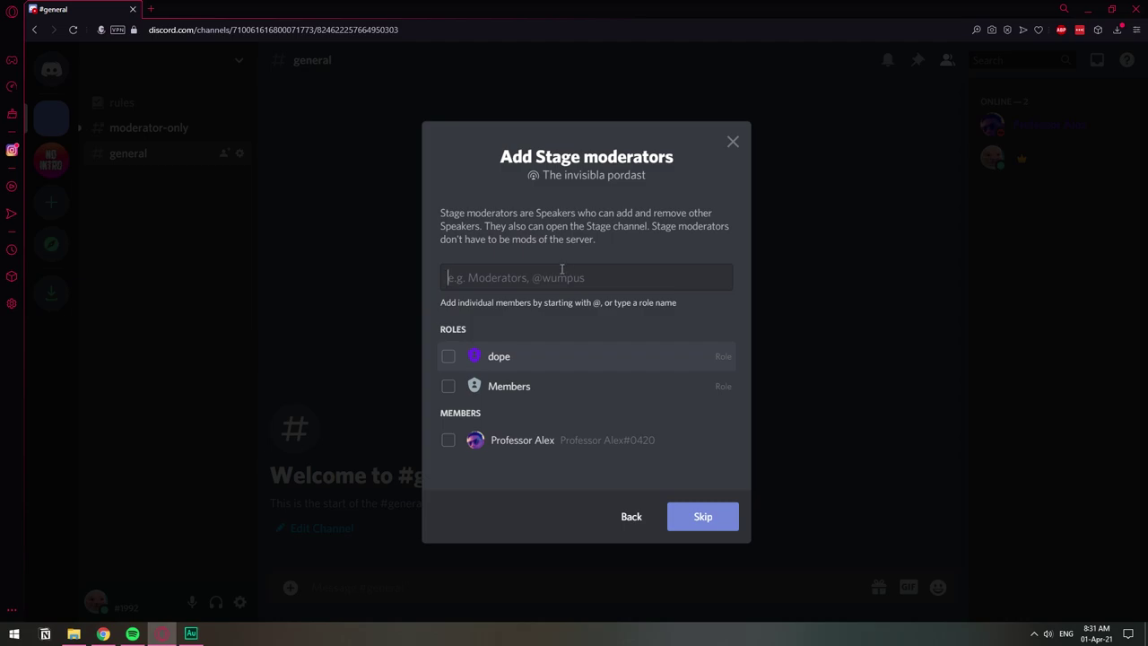
- Select and deselect the listed member as Stage moderator, and finish creating the channel without any moderators
left_click(449, 441)
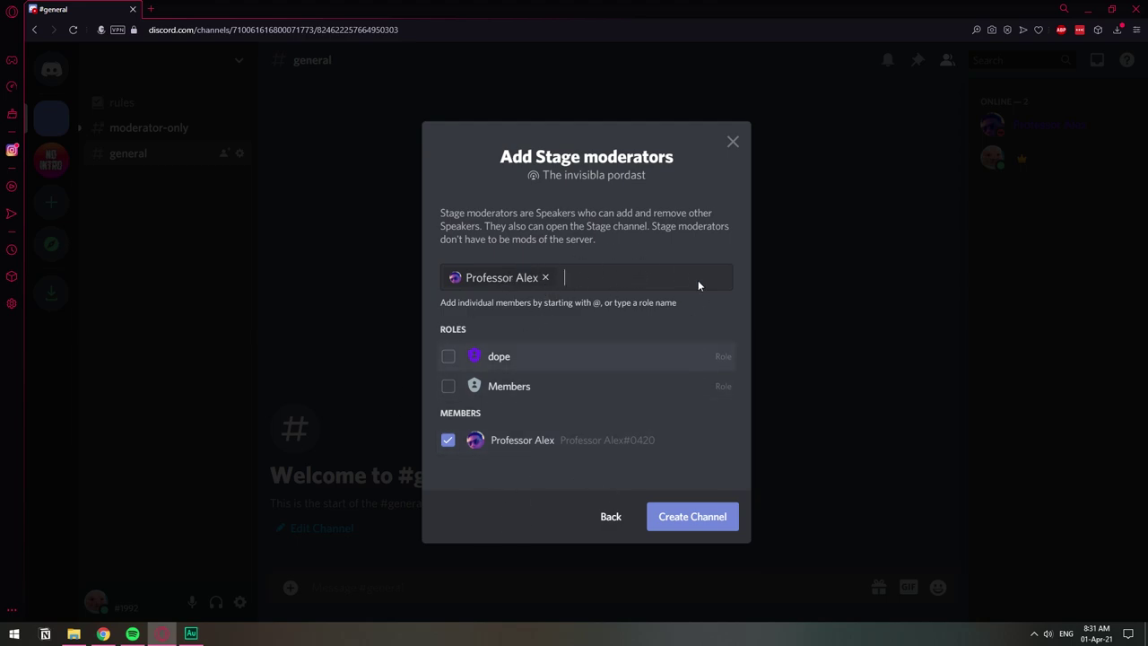
left_click(545, 280)
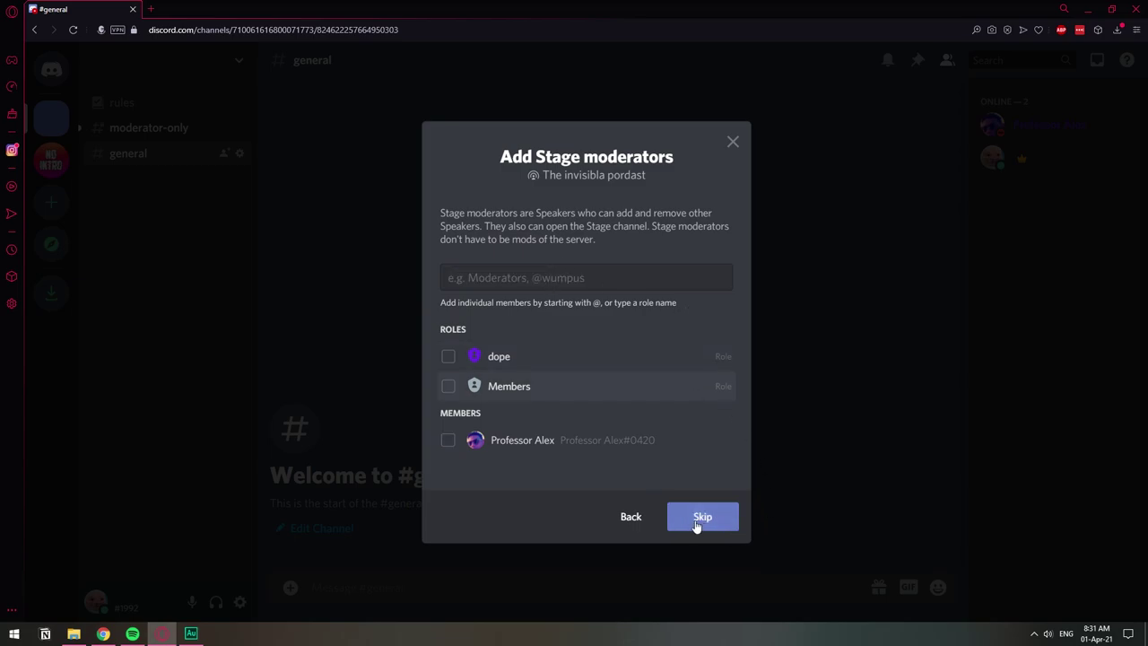
left_click(698, 526)
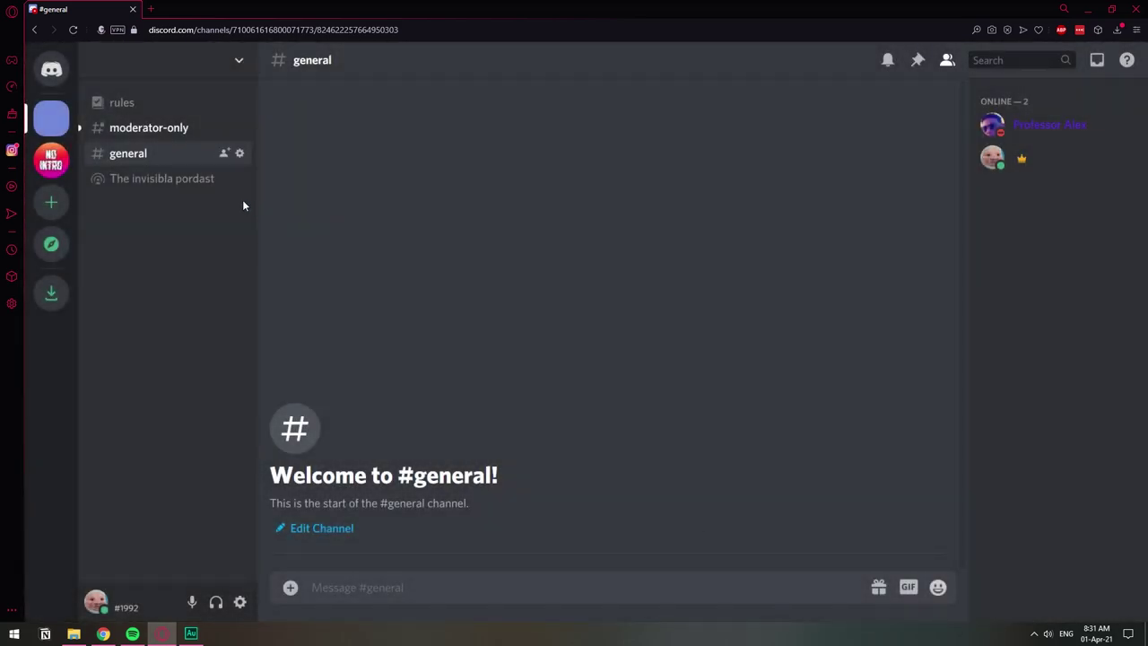
- Join "The invisibla pordast" and open the Stage with the topic "why am I not subscribed?"
left_click(175, 180)
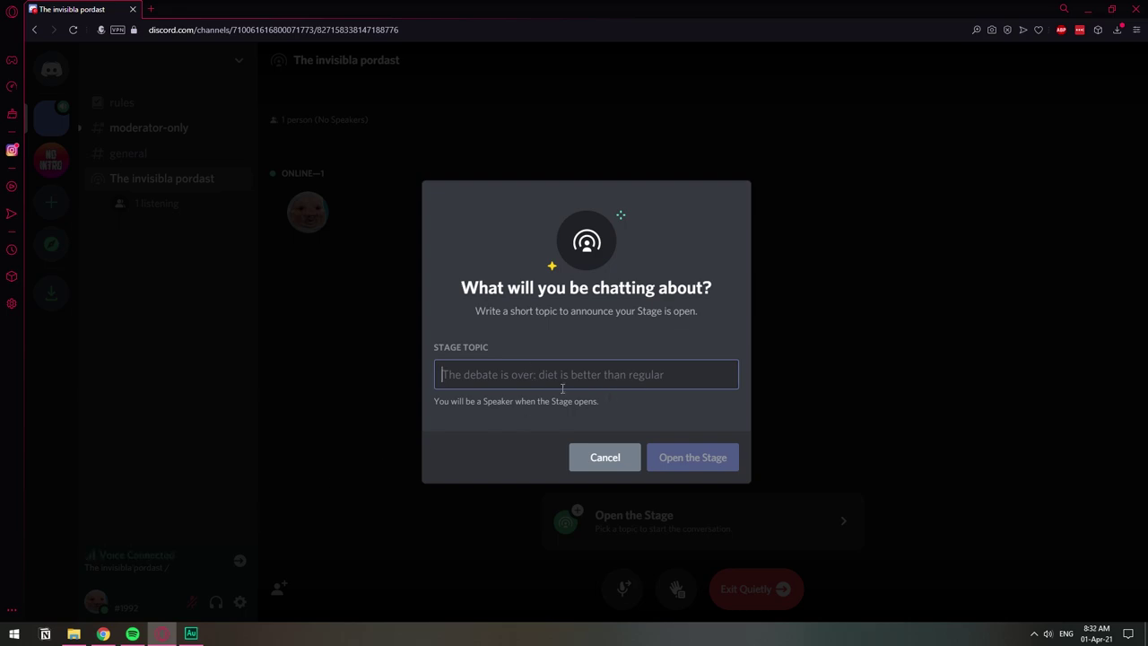
type("why am I n")
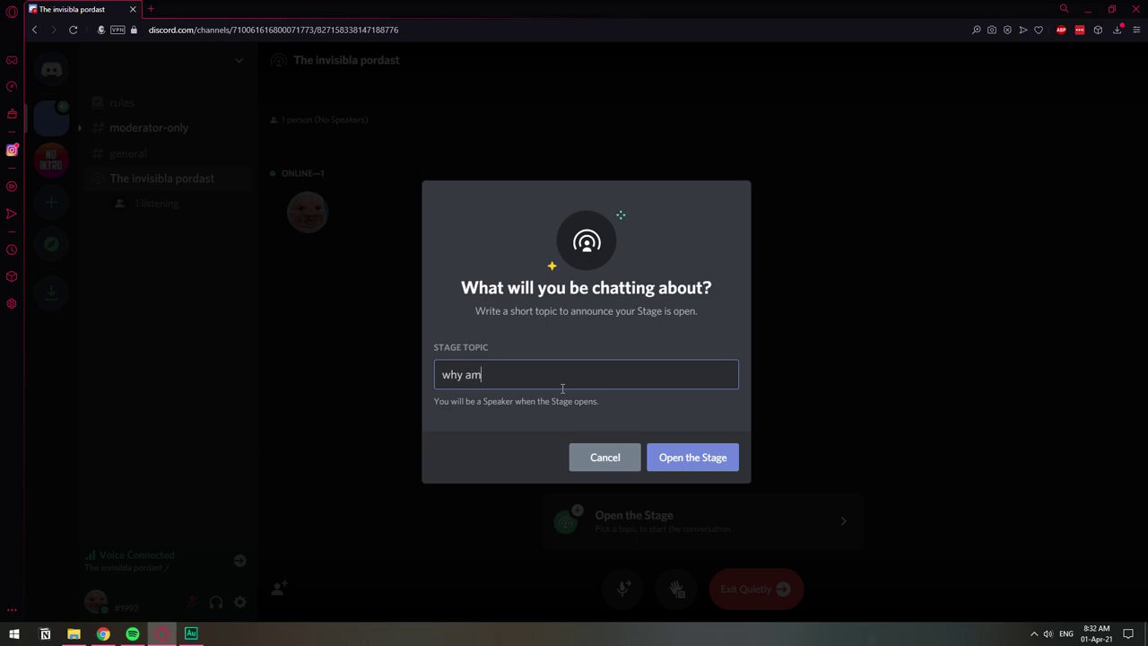
type("ot subscribed?")
left_click(703, 460)
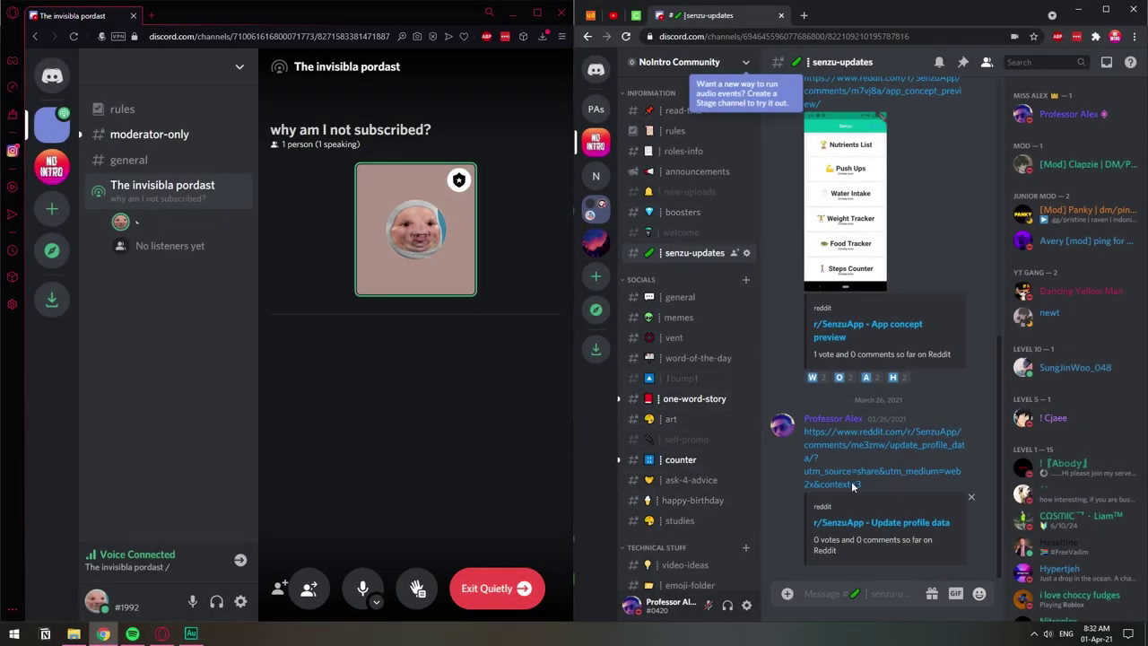
- On the second account in the other browser window, open the same server from its folder and listen in on the live Stage
left_click(591, 214)
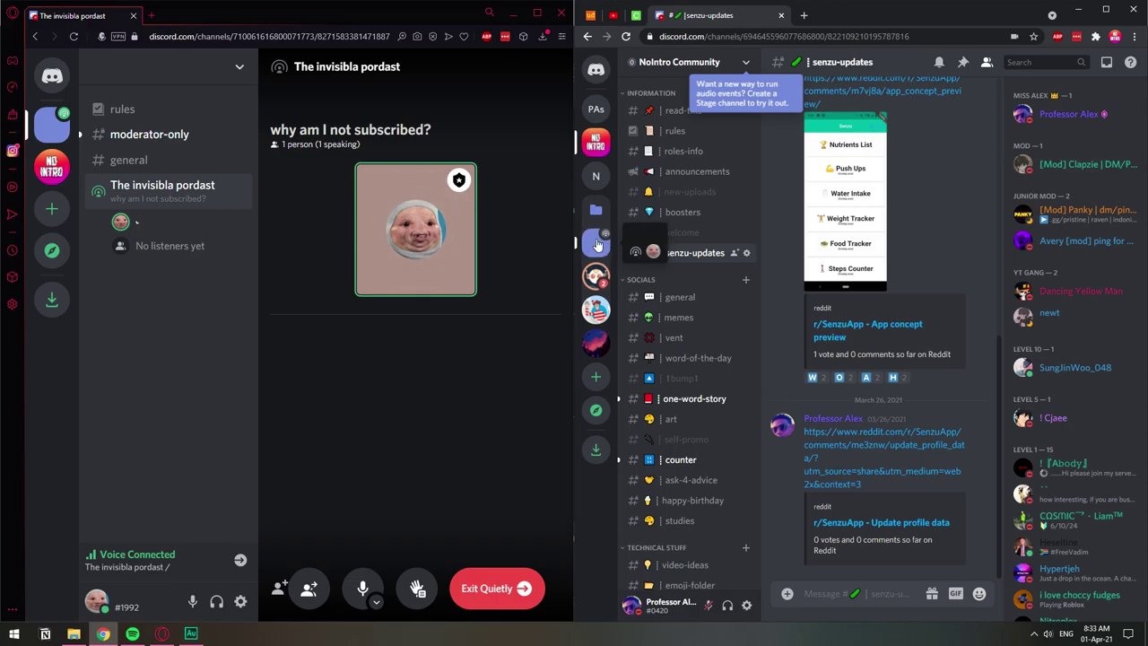
left_click(599, 244)
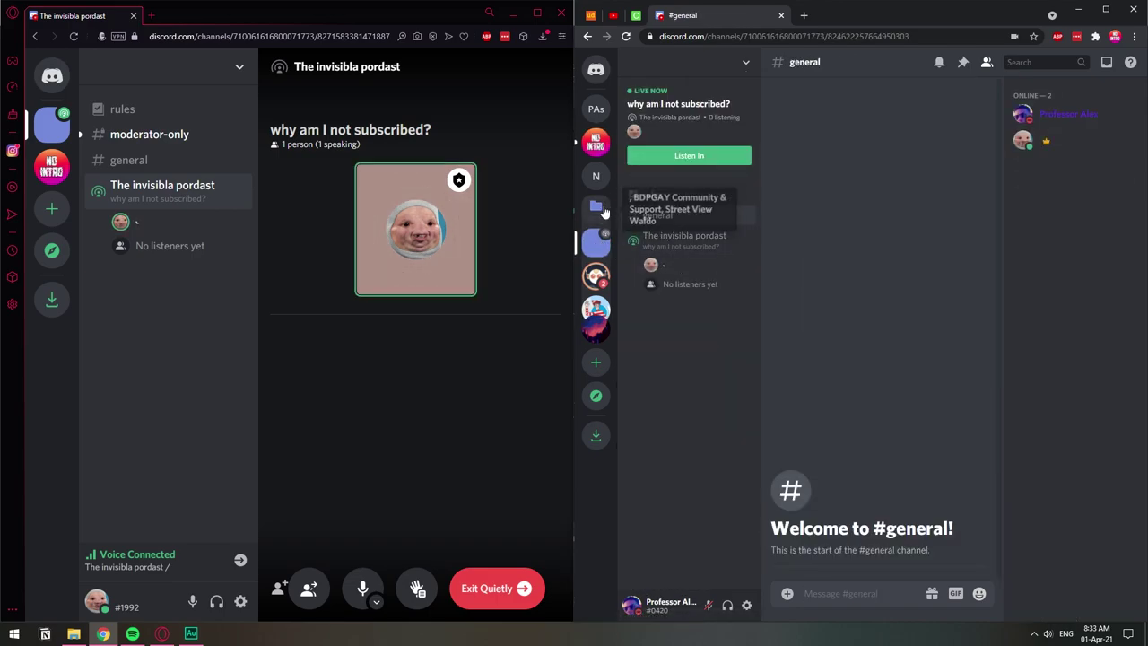
left_click(604, 211)
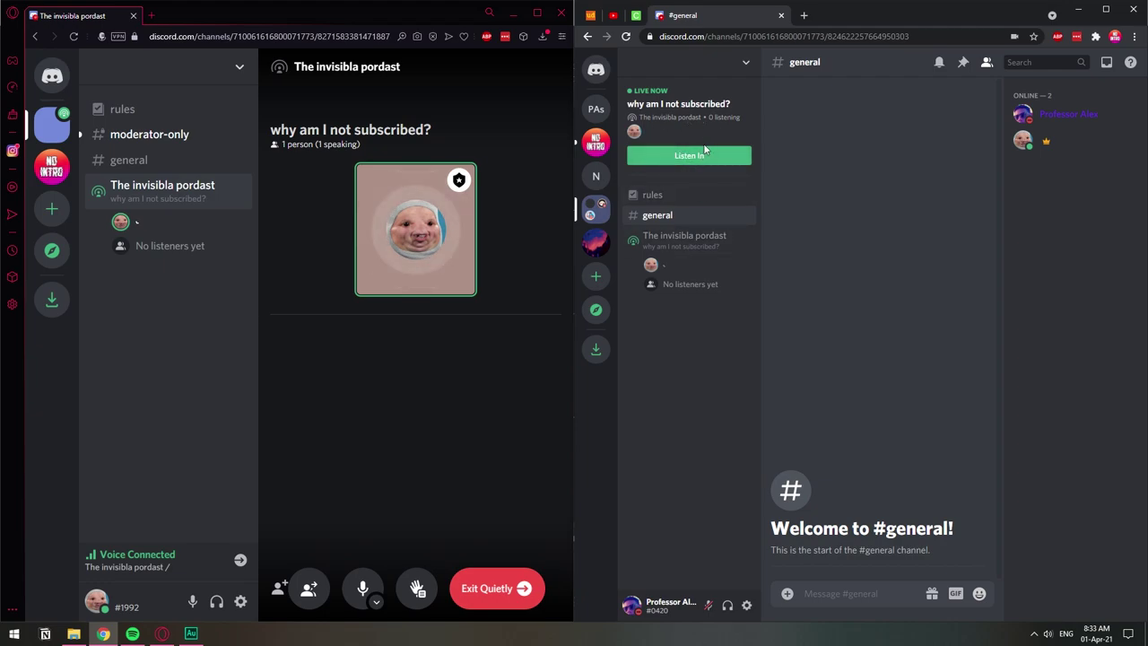
left_click(705, 152)
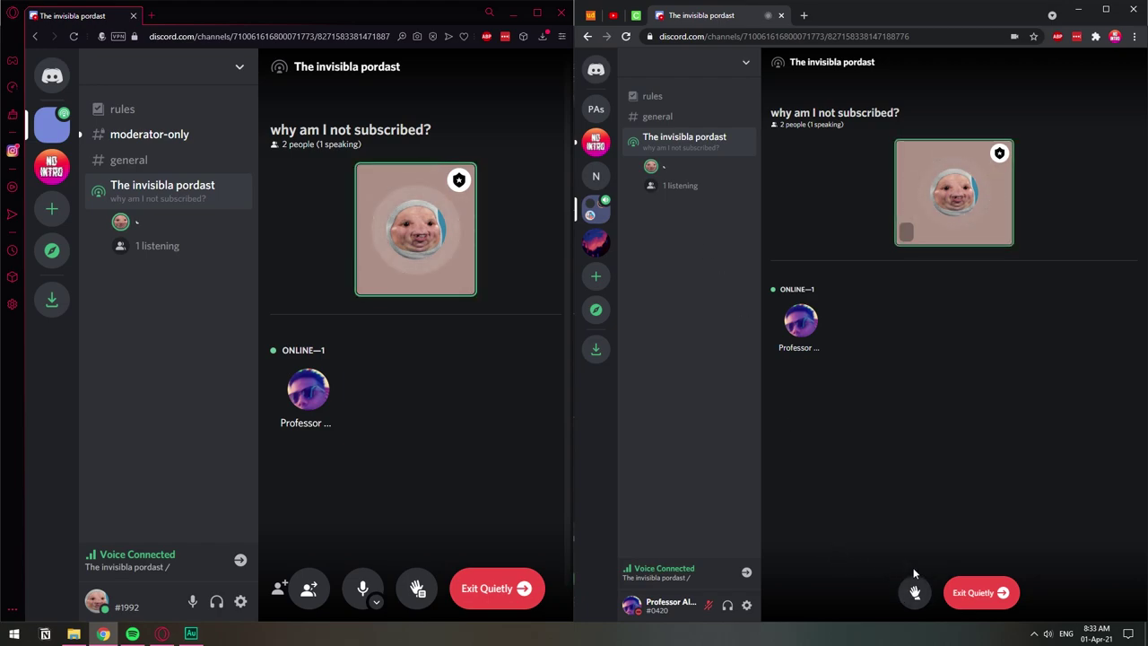
- Mute the host's microphone on the Stage and request to speak from the listener's account
left_click(363, 589)
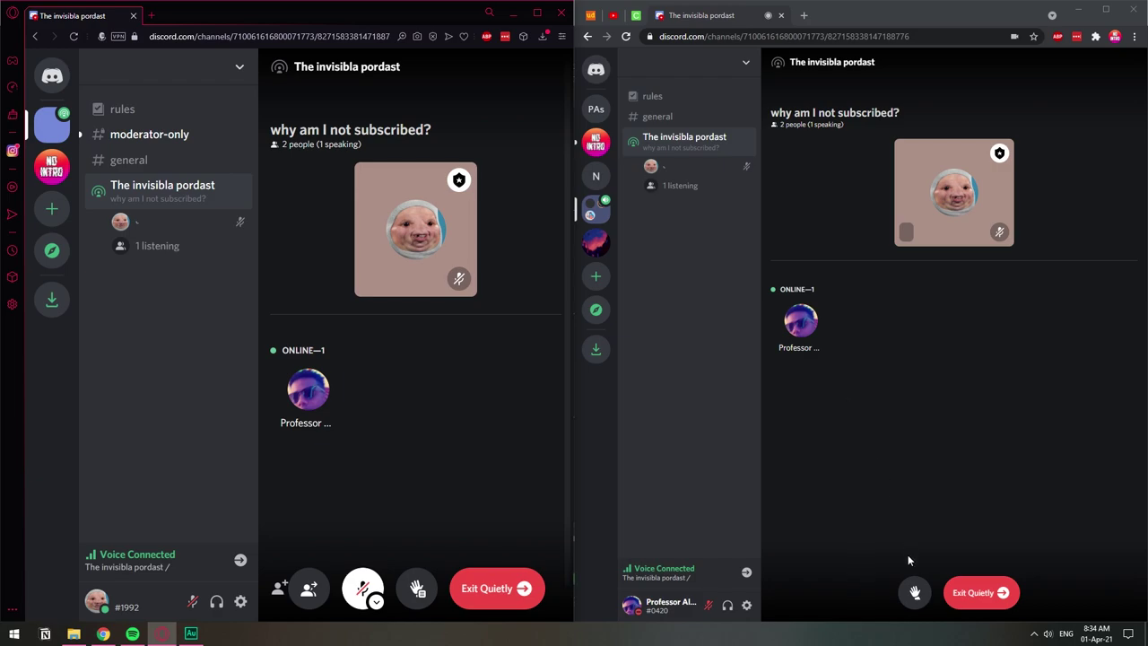
left_click(914, 594)
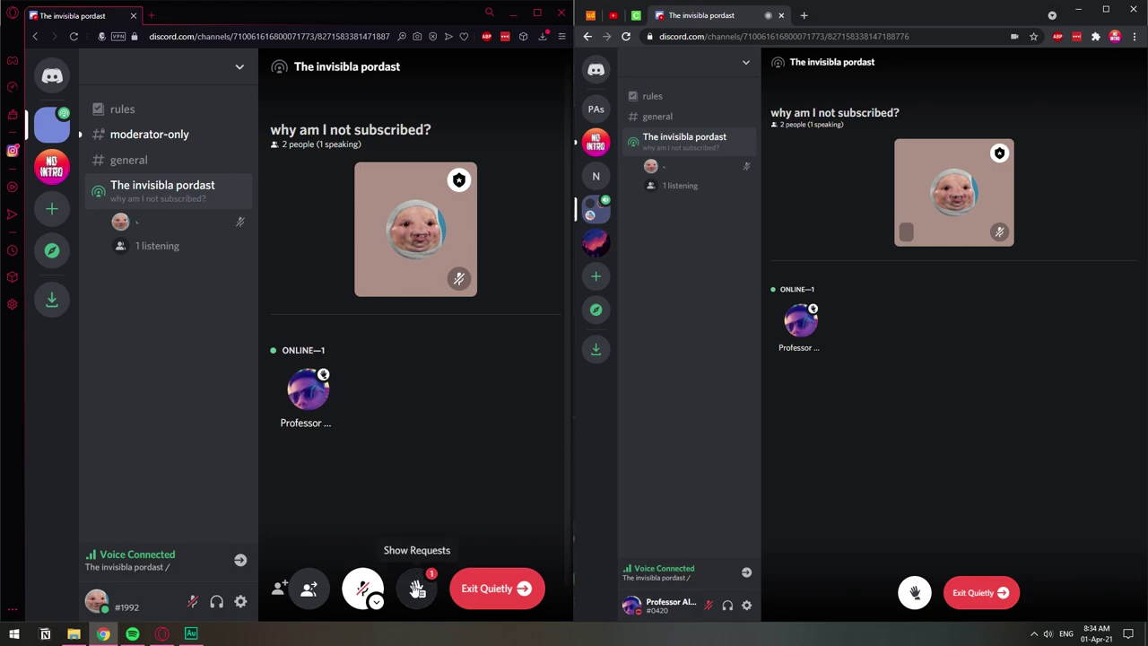
- Invite the listener to speak from the host's speak requests, and accept the invitation on the listener's account
left_click(417, 595)
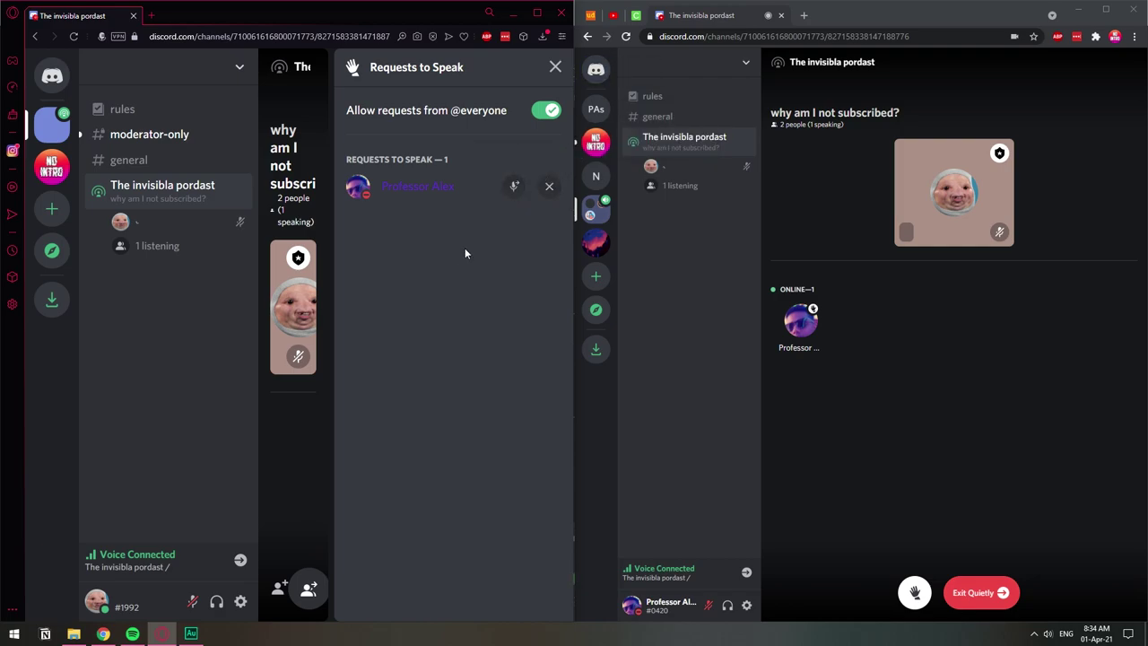
left_click(513, 188)
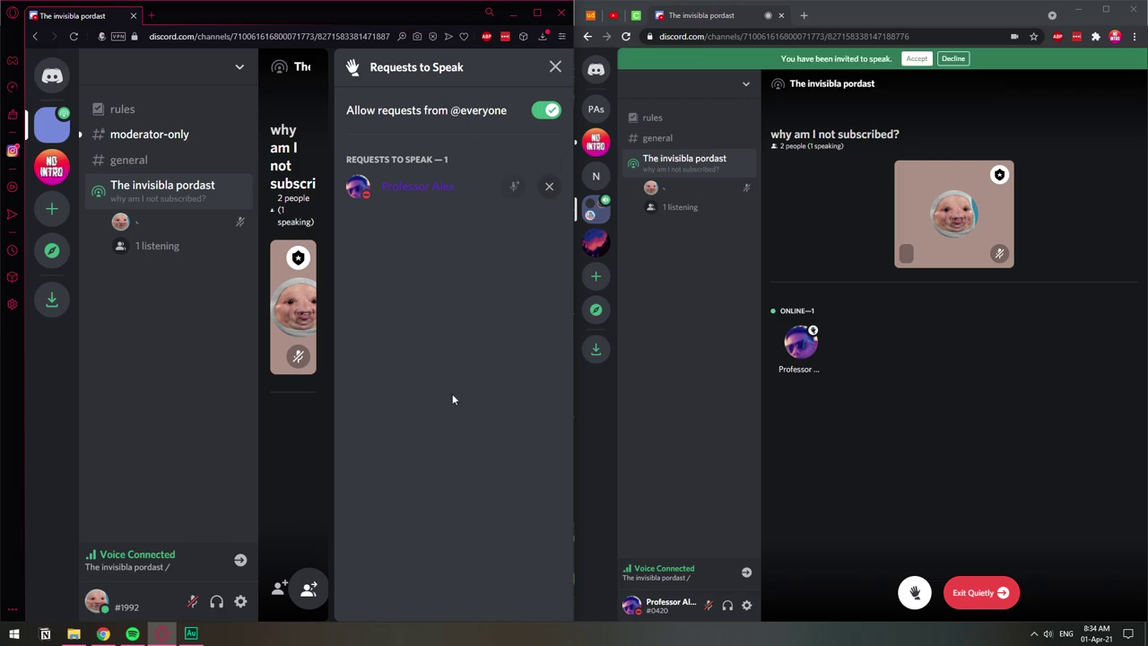
left_click(555, 67)
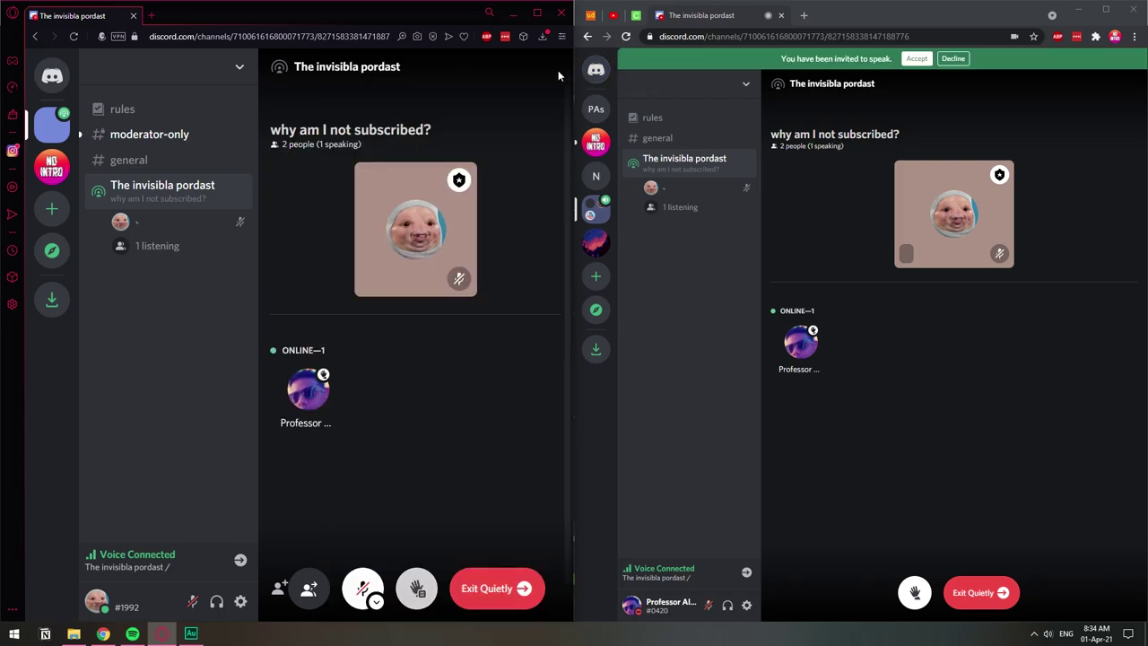
left_click(916, 60)
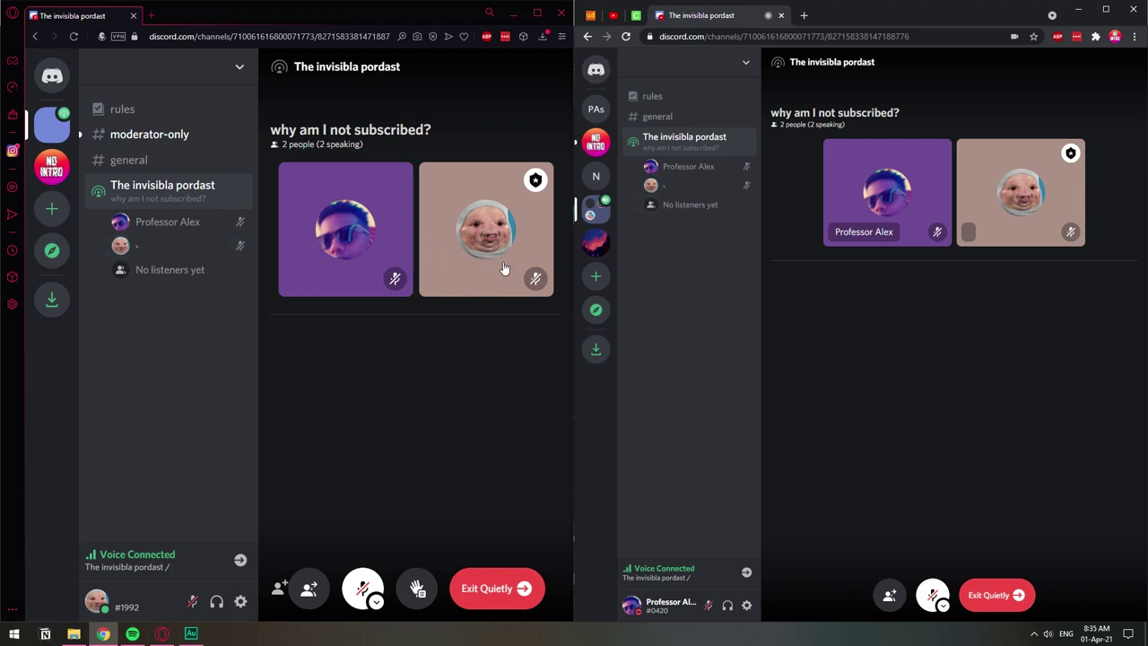
- From the host's account, move the second speaker back to the audience
left_click(385, 279)
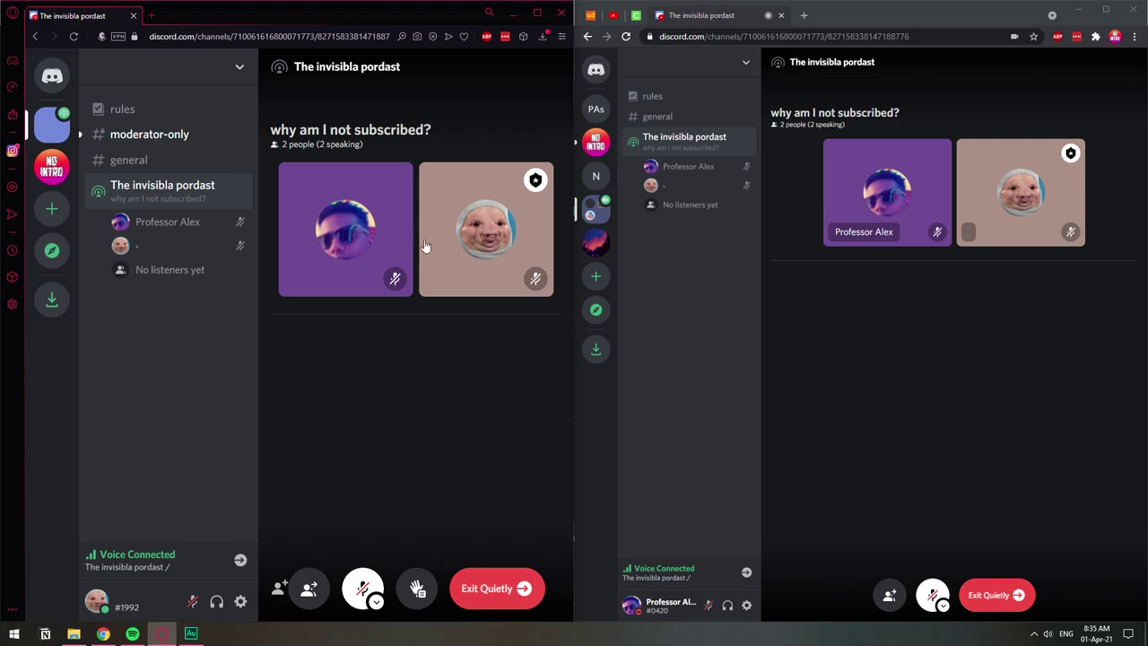
right_click(346, 254)
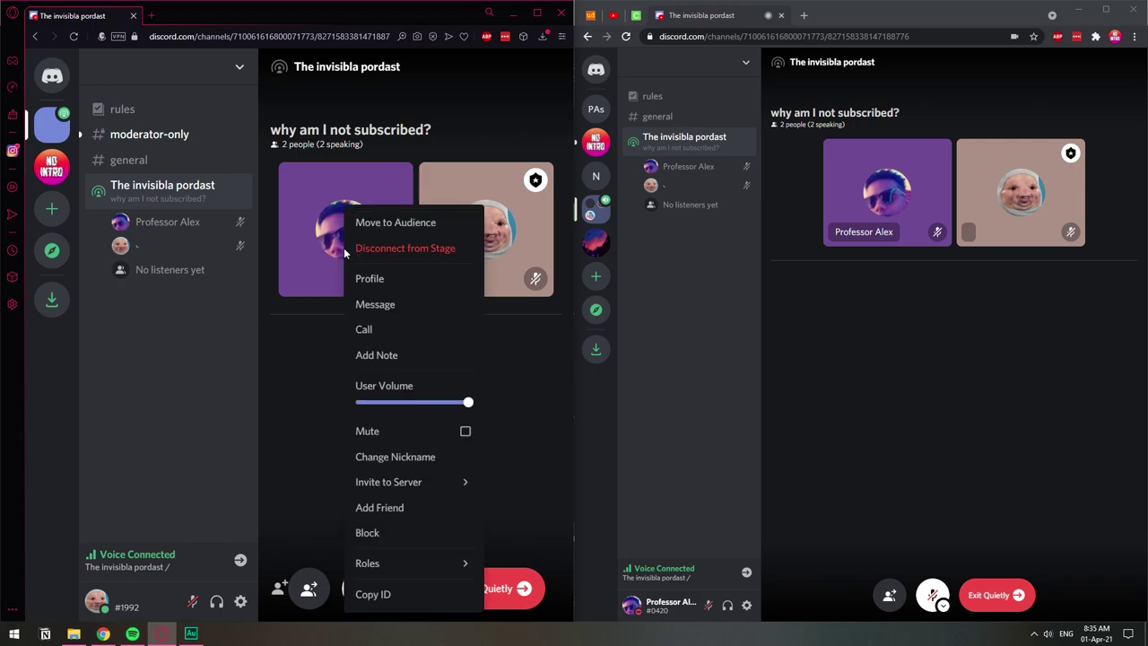
left_click(405, 224)
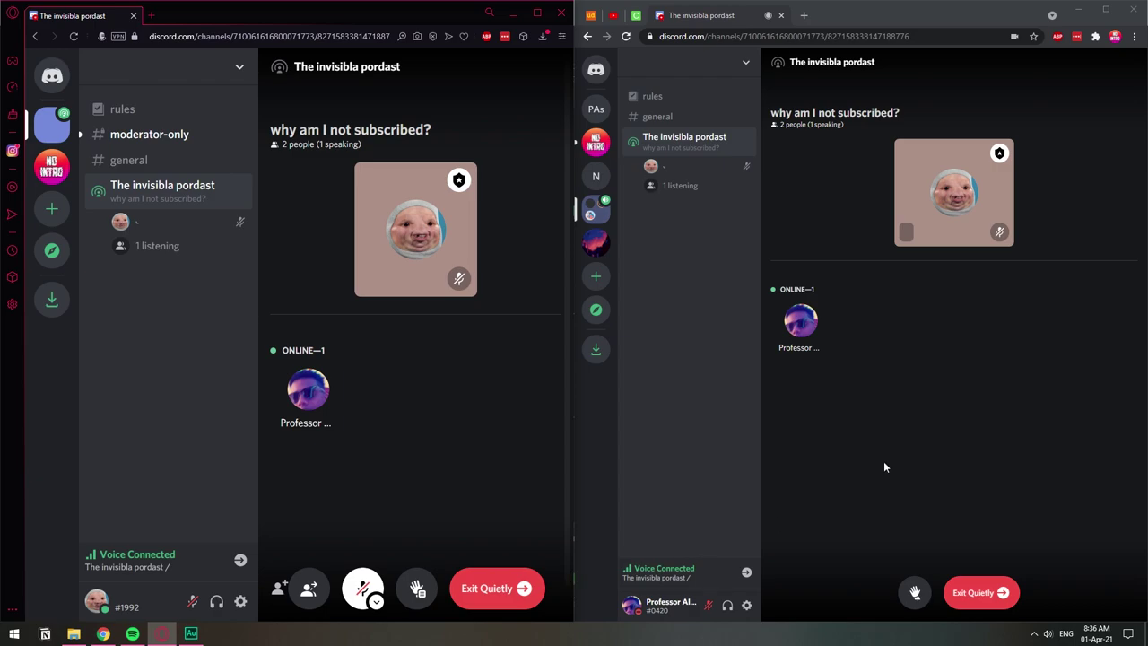
- Quietly exit the Stage on the listener's account and rejoin "The invisibla pordast"
left_click(978, 603)
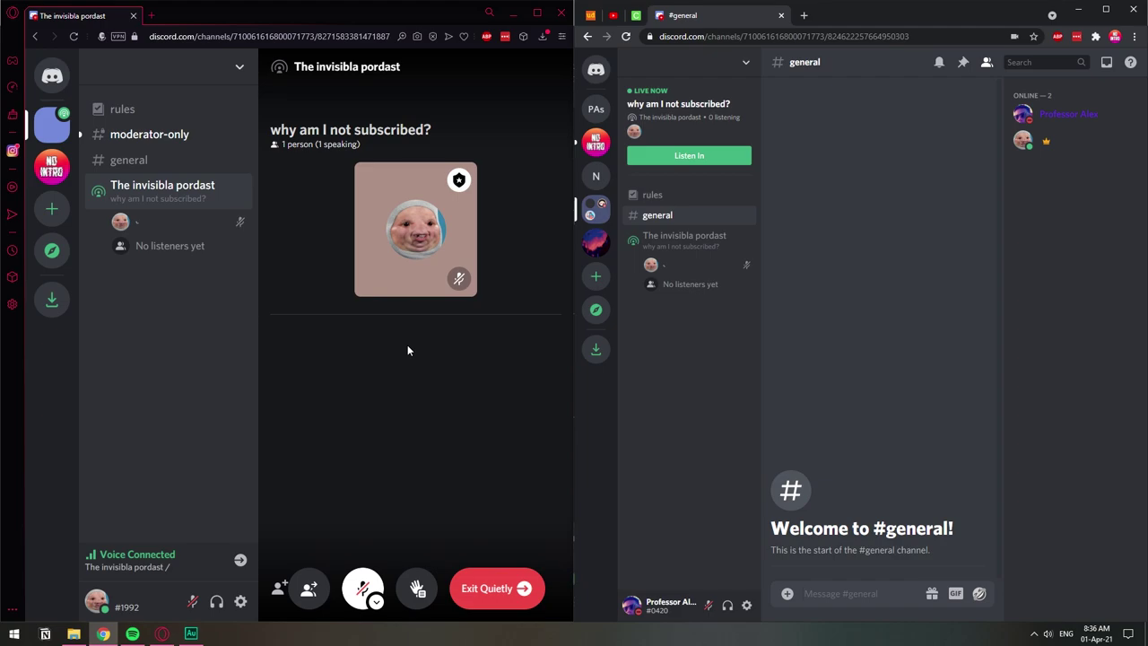
left_click(703, 232)
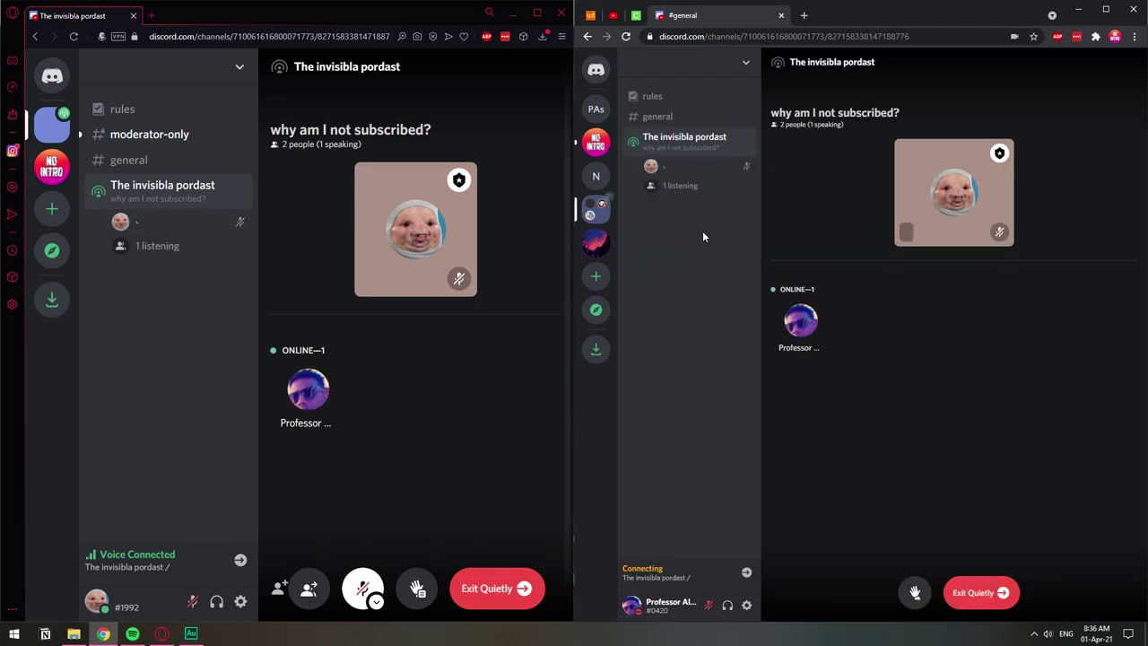